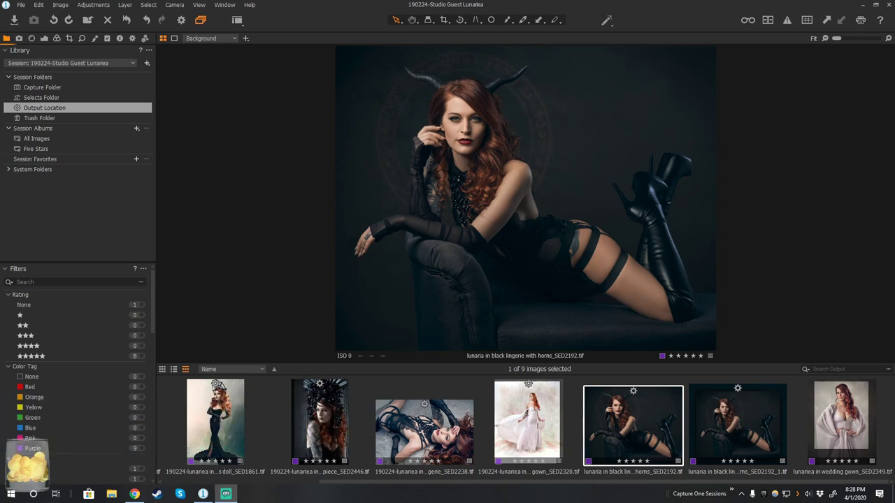
- Reveal the output folder in Explorer, then delete the Lunariea session's three old .cosessiondb backups
{"action": "right_click", "coordinate": [60, 109]}
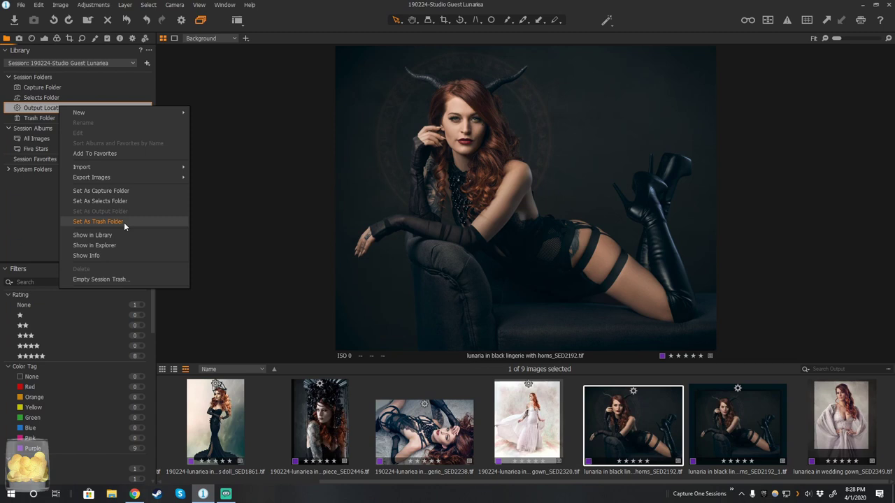
{"action": "left_click", "coordinate": [127, 245]}
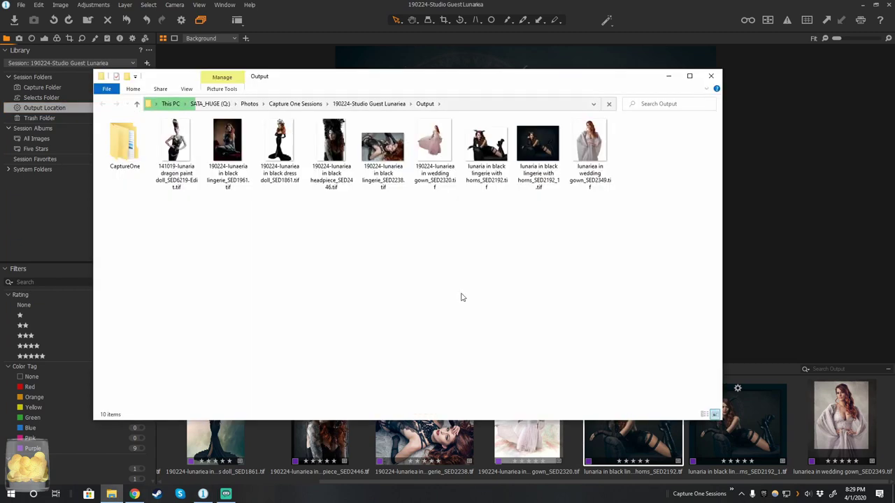
{"action": "left_click", "coordinate": [374, 110]}
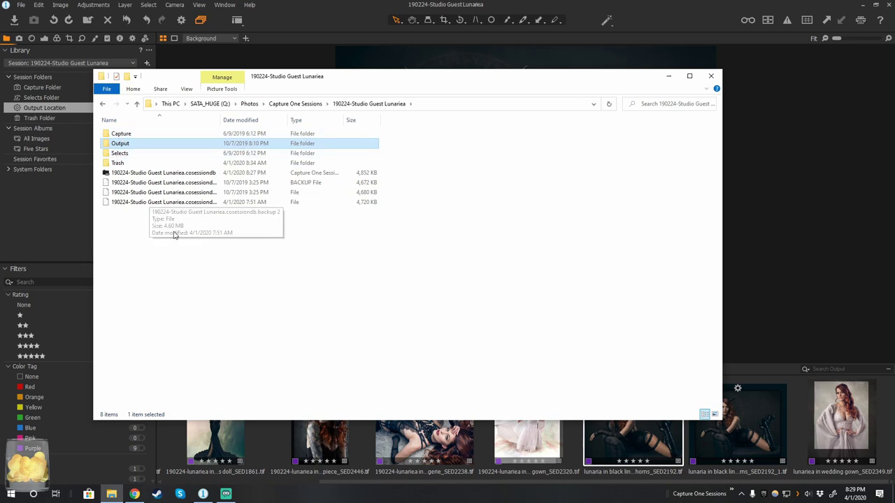
{"action": "left_click_drag", "start_coordinate": [166, 236], "coordinate": [190, 181]}
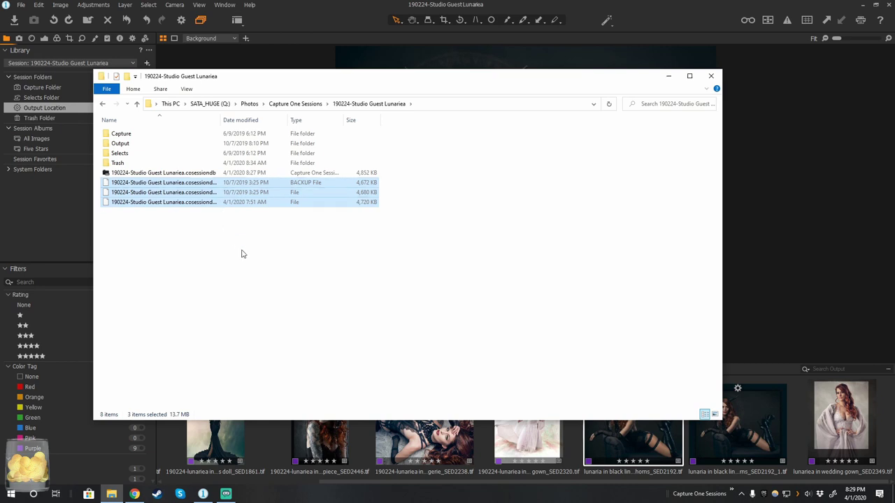
{"action": "key", "text": "Delete"}
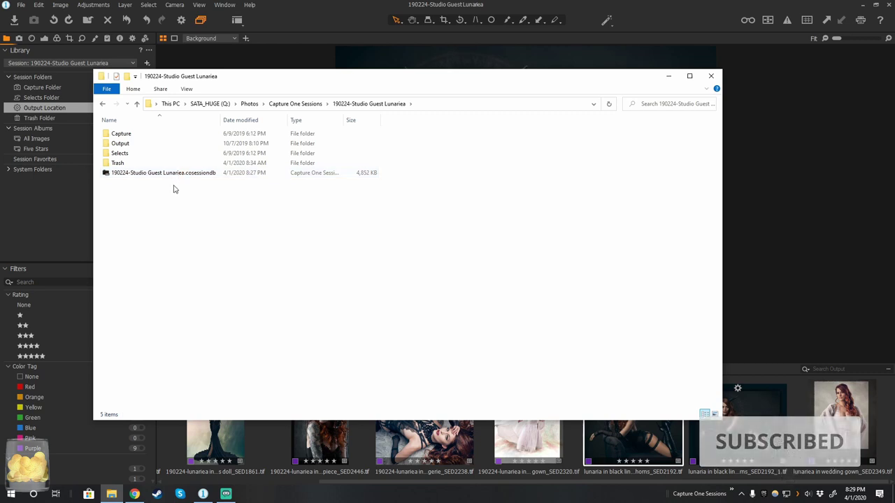
- Browse Selects > CaptureOne > Settings130, then go back up and select the Output folder
{"action": "double_click", "coordinate": [120, 152]}
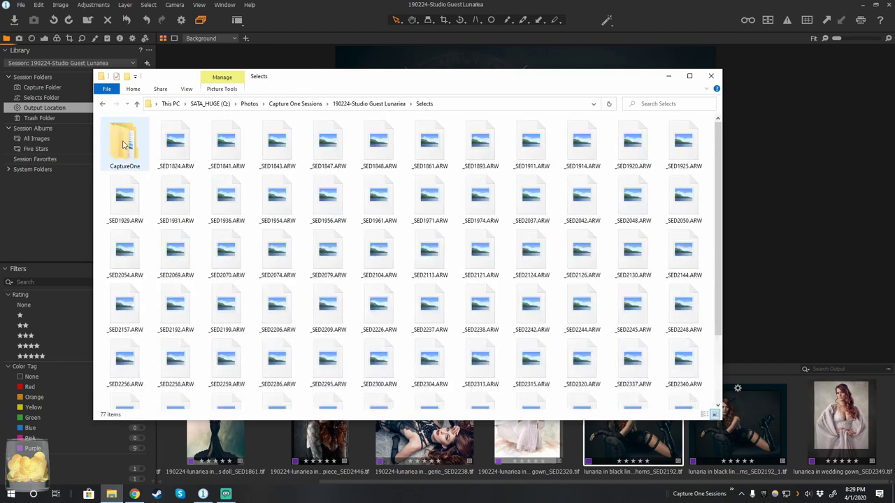
{"action": "double_click", "coordinate": [124, 140]}
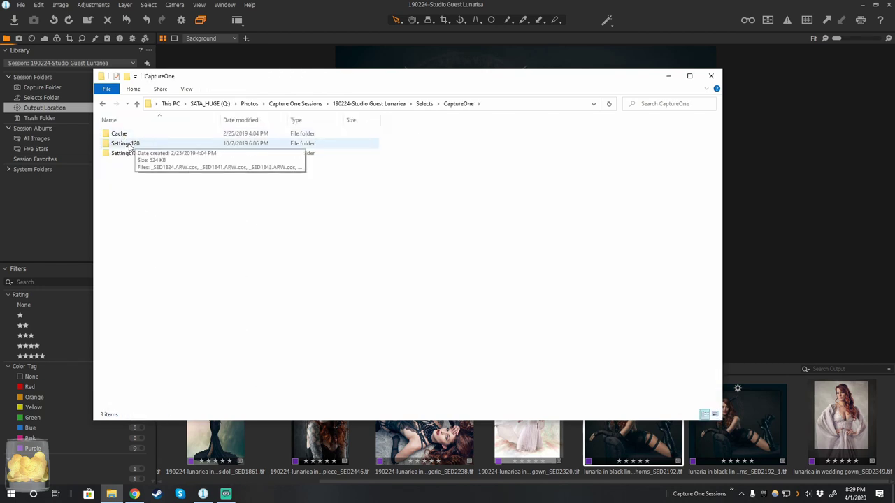
{"action": "double_click", "coordinate": [124, 154]}
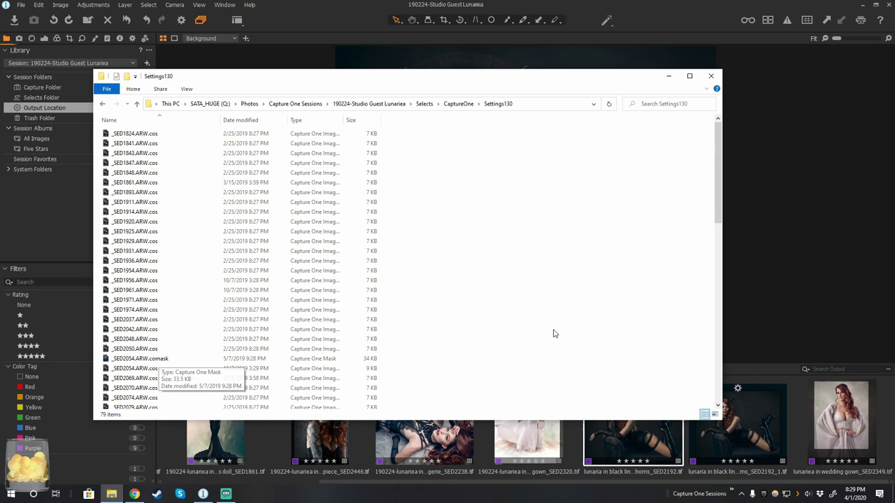
{"action": "key", "text": "alt+Up"}
{"action": "key", "text": "alt+Up"}
{"action": "key", "text": "alt+Up"}
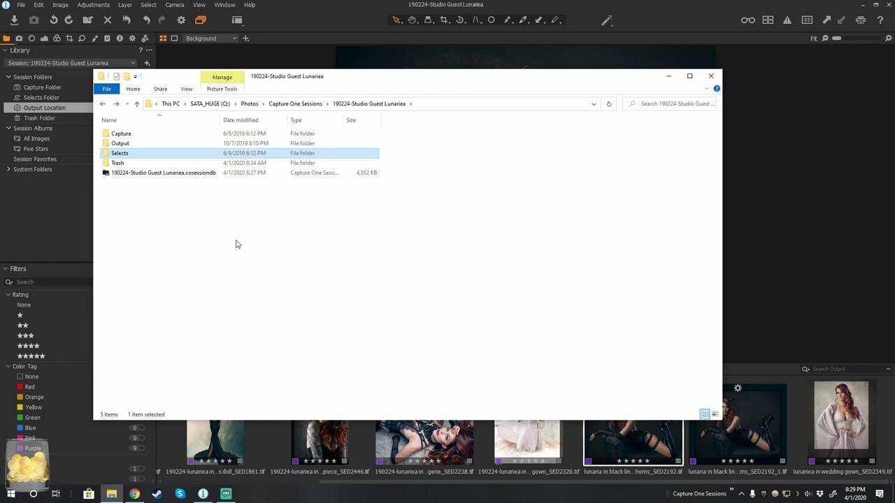
{"action": "left_click_drag", "start_coordinate": [371, 80], "coordinate": [403, 88]}
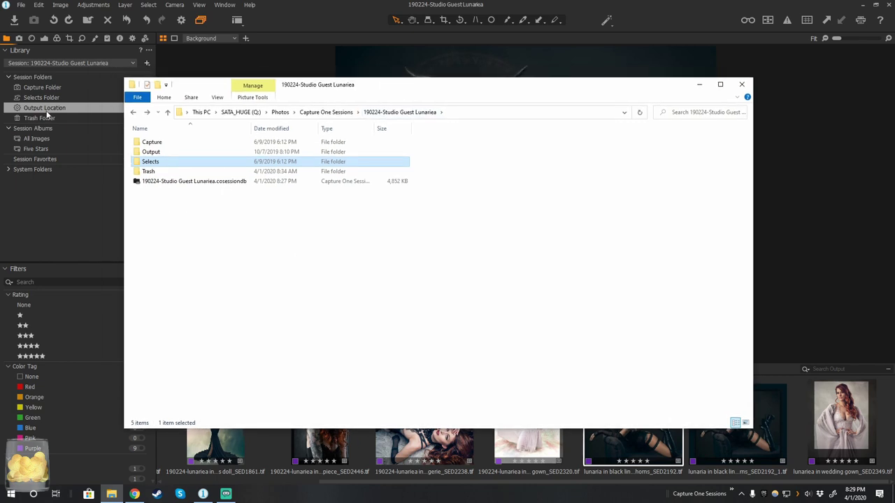
{"action": "left_click", "coordinate": [159, 155]}
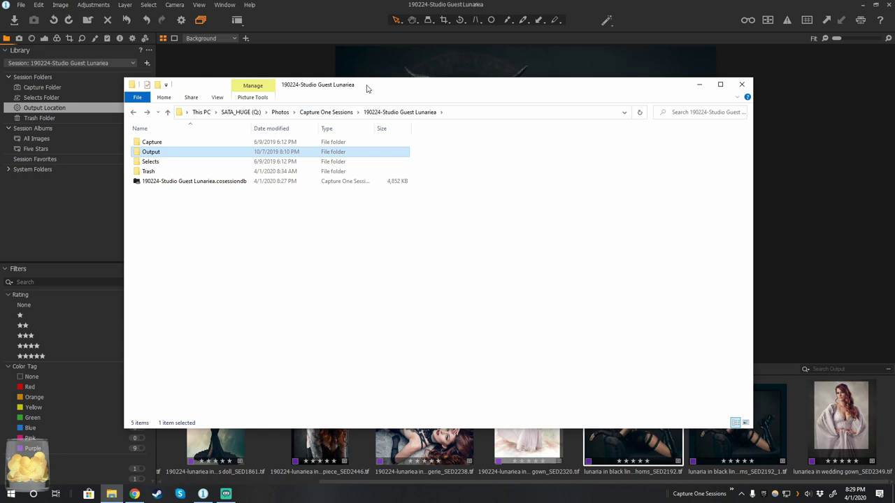
{"action": "left_click_drag", "start_coordinate": [366, 89], "coordinate": [411, 92]}
- Set Capture Folder as both selects and output folder, so Output Location lists 532 captures
{"action": "left_click", "coordinate": [38, 207]}
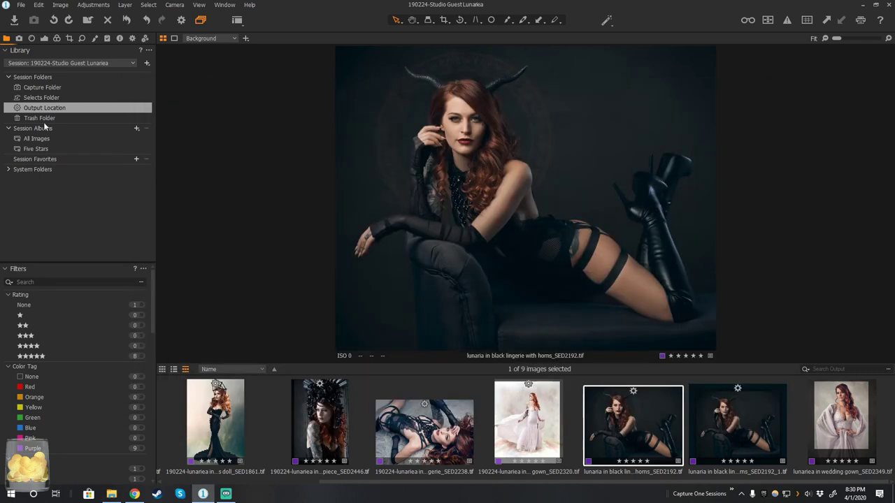
{"action": "right_click", "coordinate": [48, 90]}
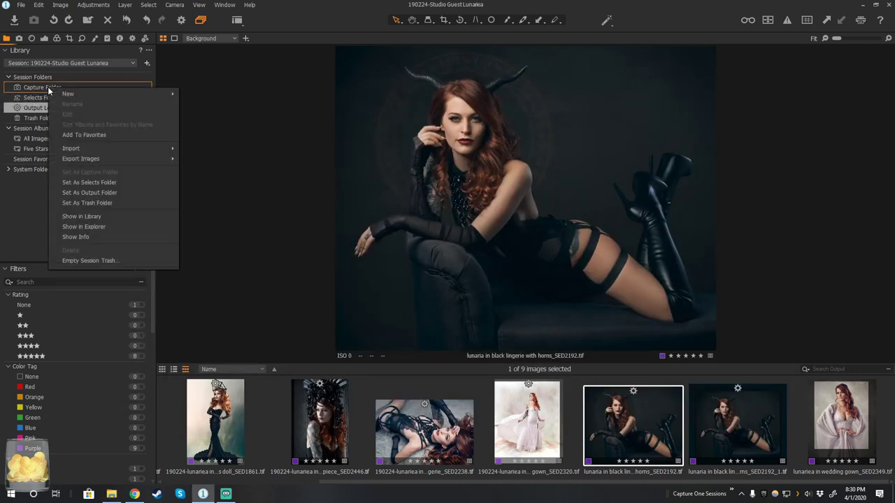
{"action": "left_click", "coordinate": [96, 184]}
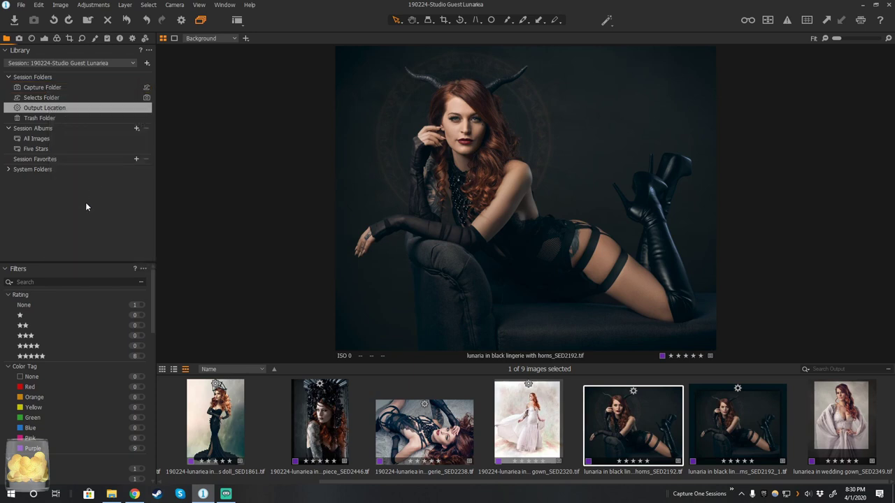
{"action": "right_click", "coordinate": [92, 82]}
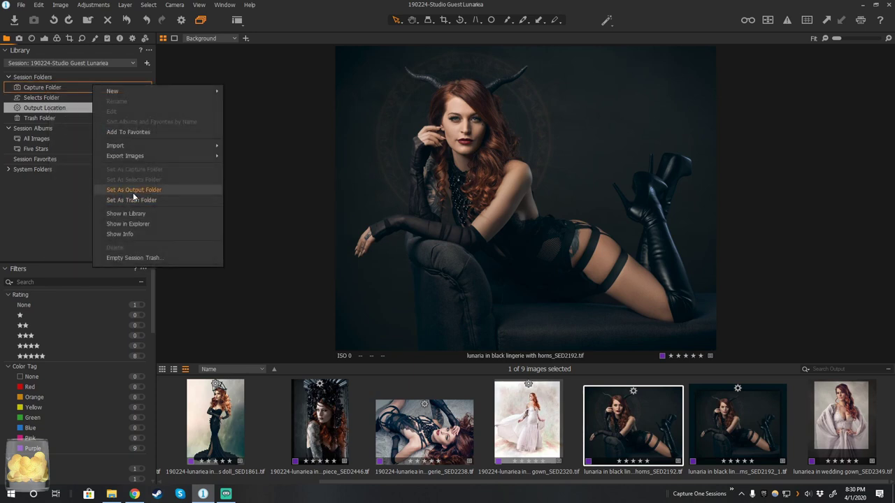
{"action": "left_click", "coordinate": [46, 202]}
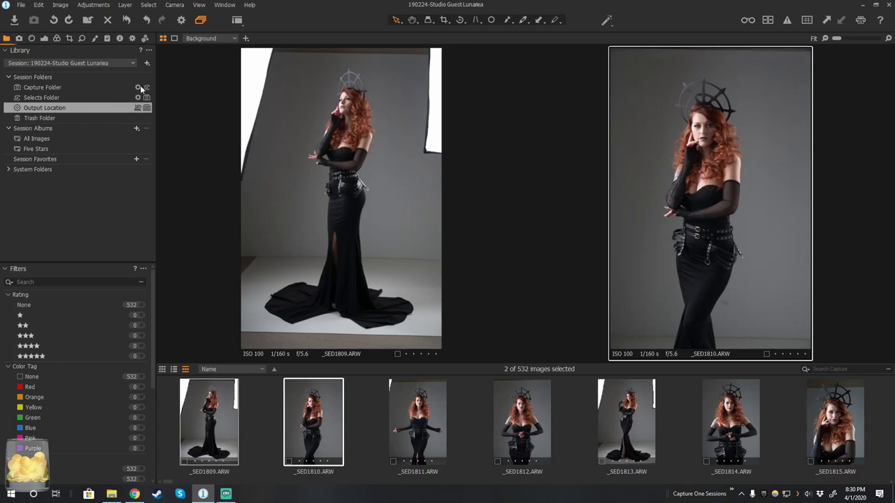
{"action": "left_click", "coordinate": [59, 88]}
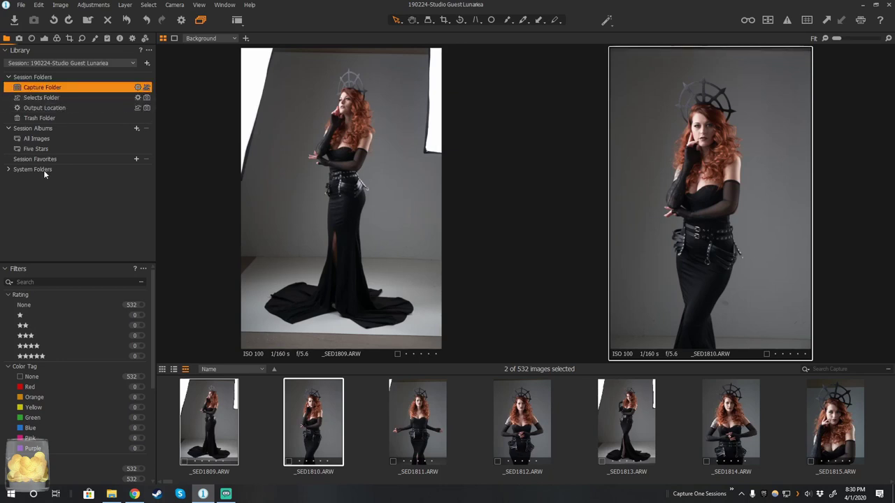
{"action": "left_click", "coordinate": [61, 108]}
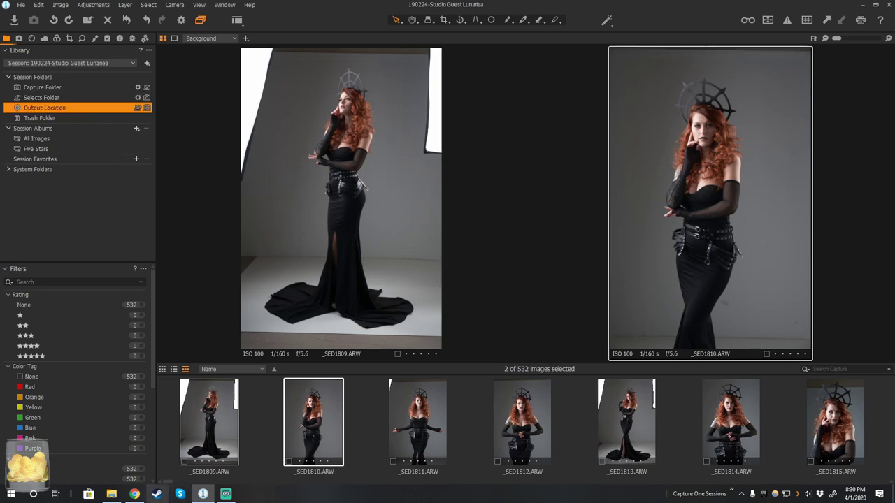
- Bring the 190224-Studio Guest Lunariea Explorer window back in front of Capture One
{"action": "left_click", "coordinate": [111, 494]}
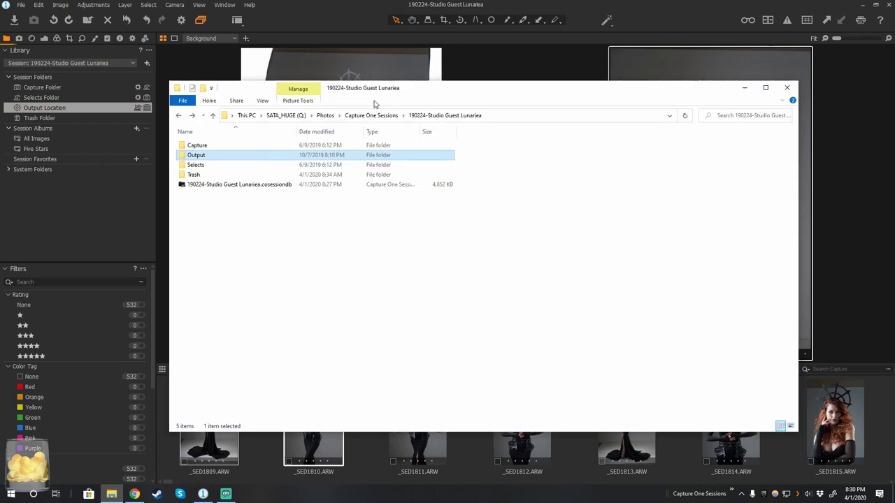
{"action": "left_click_drag", "start_coordinate": [419, 90], "coordinate": [378, 84]}
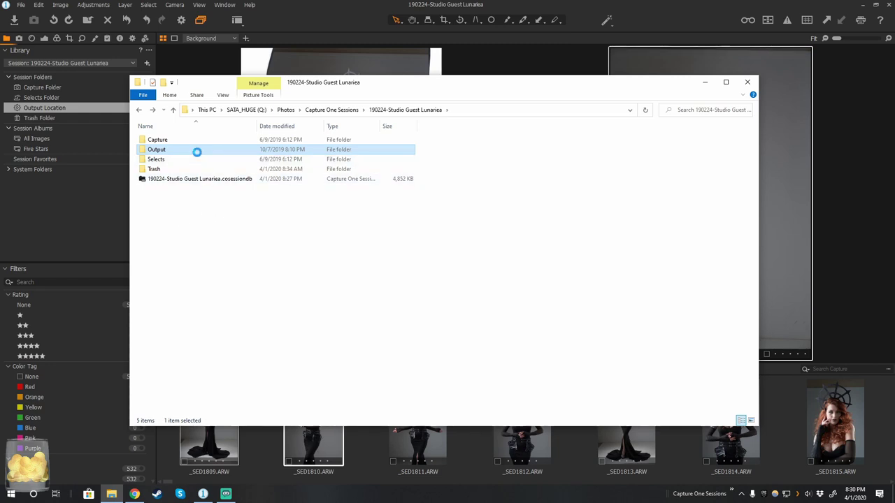
- Set the Output folder as Capture One's output folder from its Explorer context menu
{"action": "right_click", "coordinate": [199, 151]}
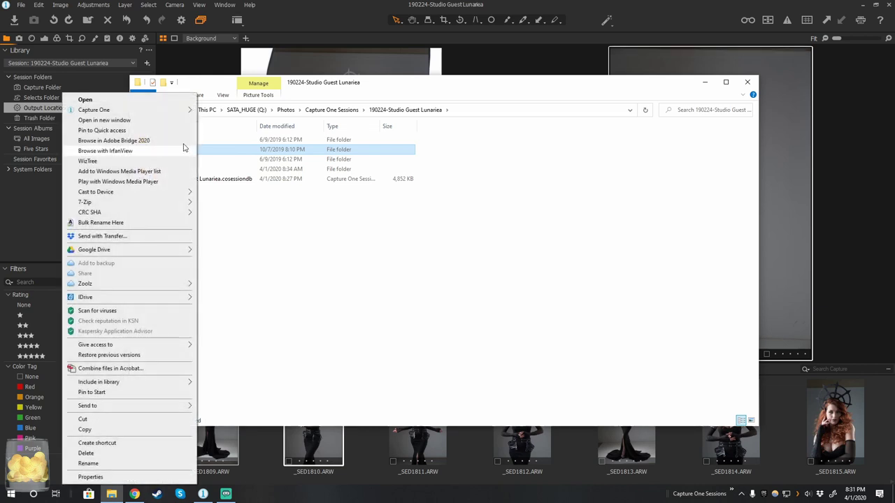
{"action": "mouse_move", "coordinate": [160, 115]}
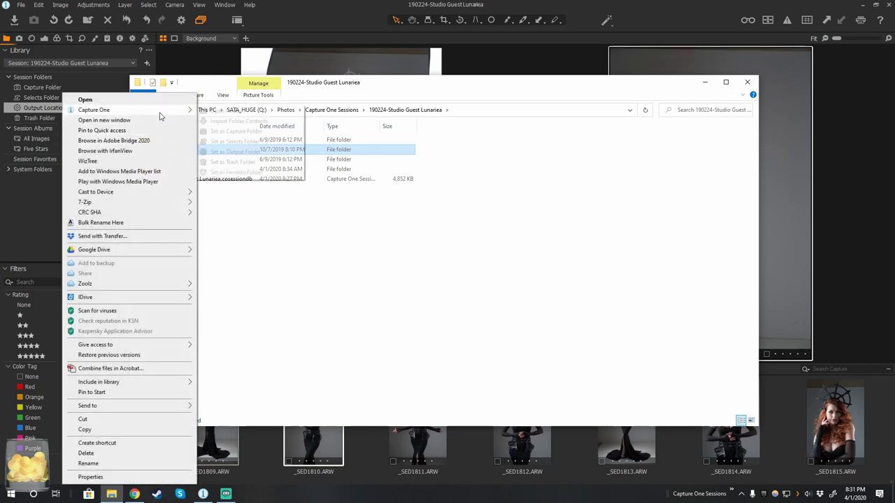
{"action": "left_click", "coordinate": [259, 153]}
- Set the Selects folder as Capture One's selects folder and return to Capture One
{"action": "left_click", "coordinate": [155, 160]}
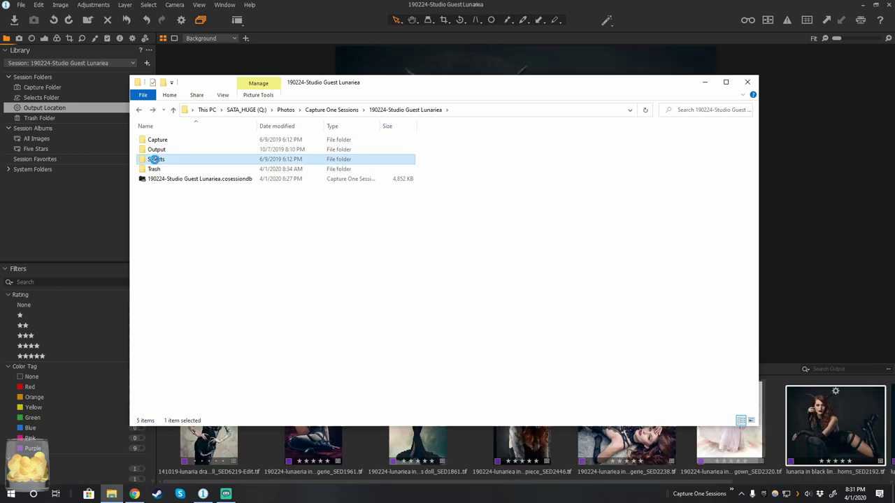
{"action": "right_click", "coordinate": [155, 161]}
{"action": "mouse_move", "coordinate": [130, 109]}
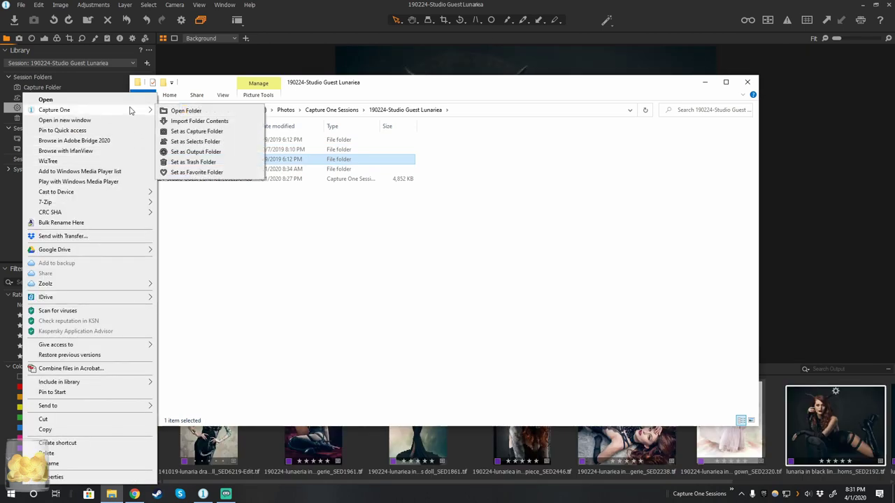
{"action": "left_click", "coordinate": [216, 142]}
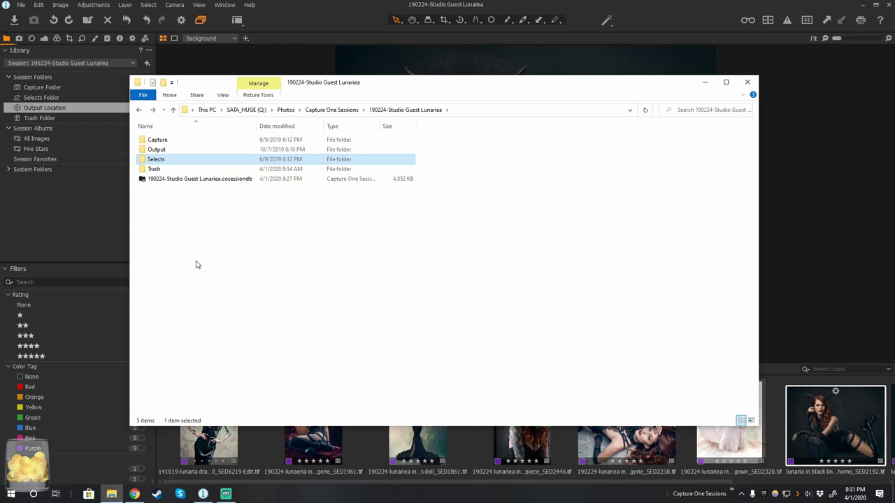
{"action": "left_click", "coordinate": [37, 213]}
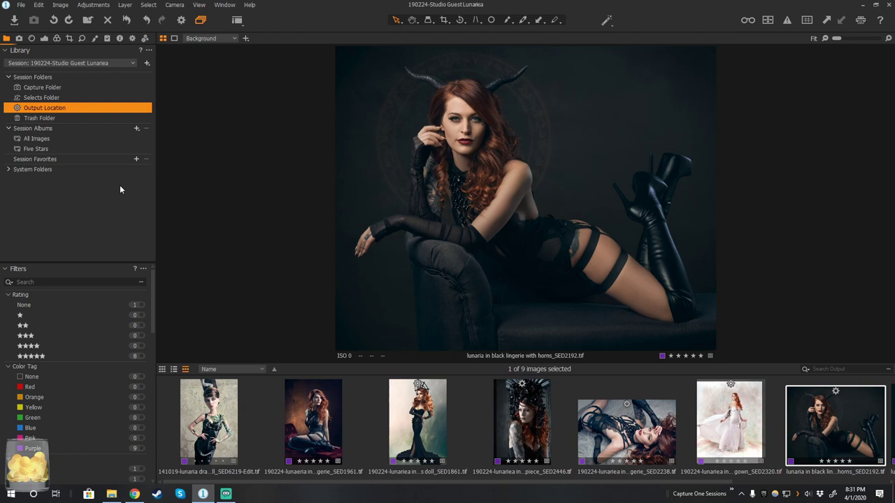
- Open the Session Favorites folder chooser, which starts browsing the session's Output folder
{"action": "left_click_drag", "start_coordinate": [447, 481], "coordinate": [598, 481]}
- Add the 191124-Creative Day session's Output folder as a favorite and view its 15 images
{"action": "left_click", "coordinate": [136, 160]}
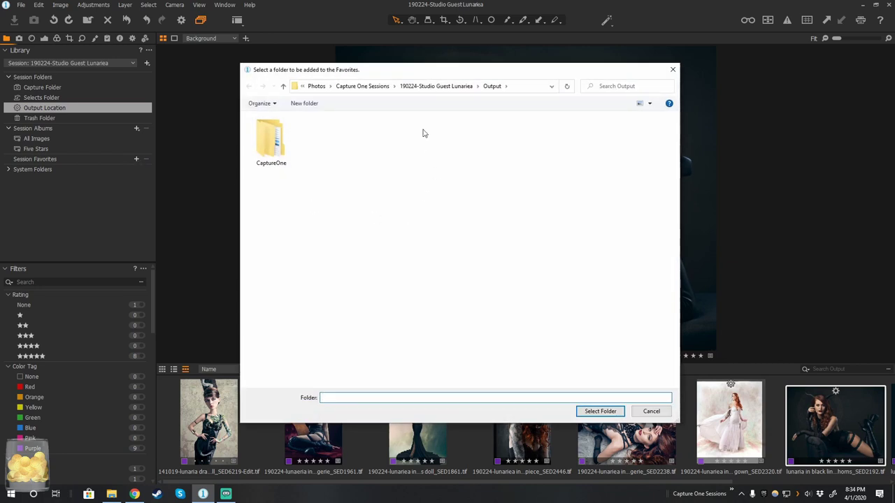
{"action": "left_click", "coordinate": [394, 86]}
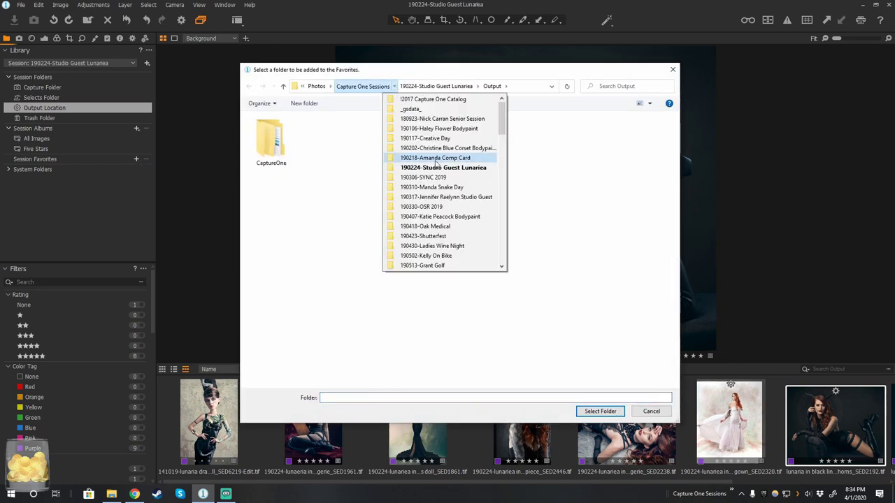
{"action": "left_click_drag", "start_coordinate": [499, 132], "coordinate": [500, 247]}
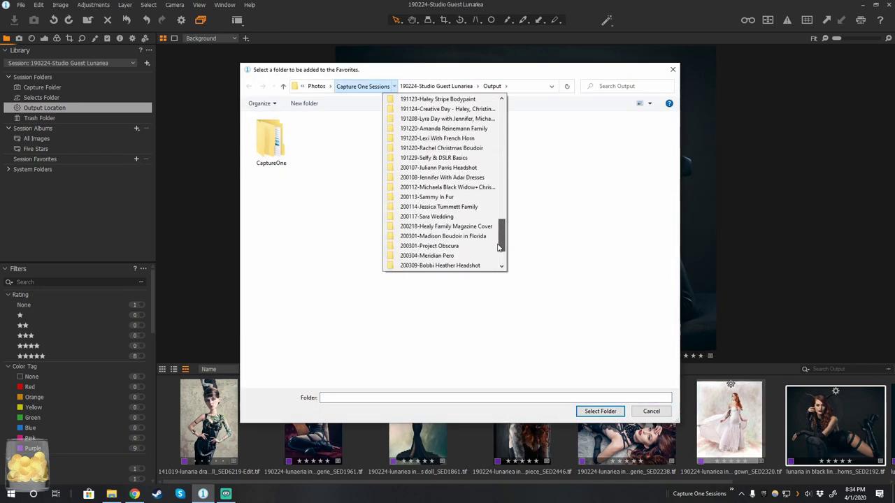
{"action": "left_click", "coordinate": [451, 109]}
{"action": "left_click", "coordinate": [264, 142]}
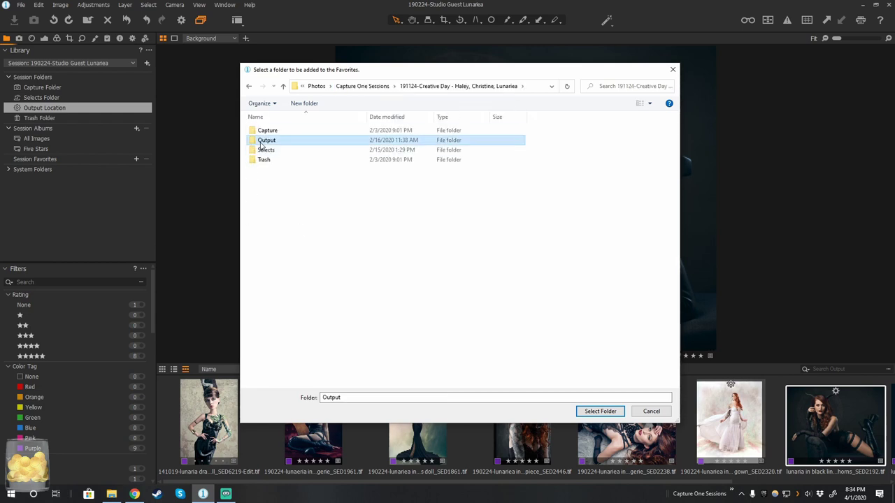
{"action": "left_click", "coordinate": [600, 412]}
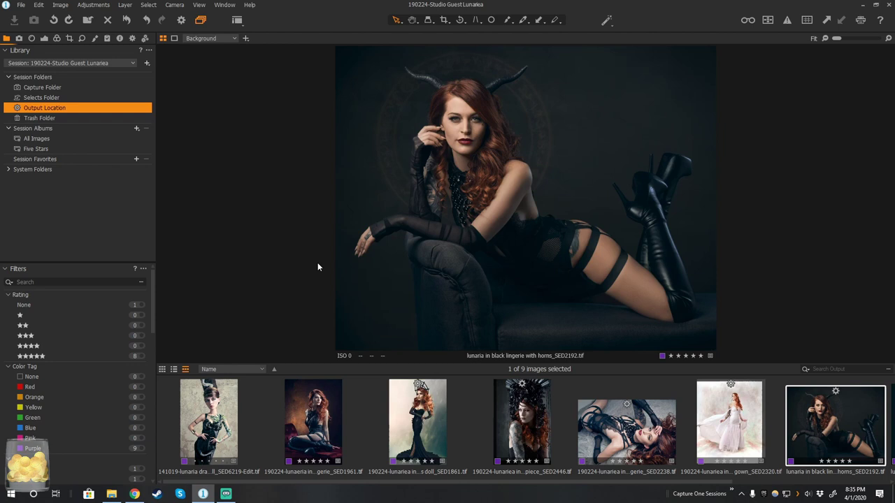
{"action": "left_click", "coordinate": [39, 169]}
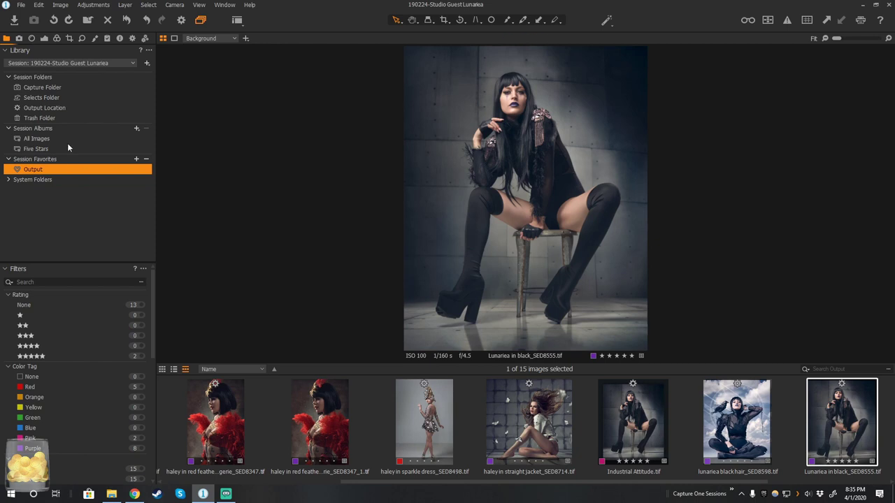
- Glance at the Color tab's shadow color balance wheel, then return to the Library
{"action": "left_click", "coordinate": [57, 39]}
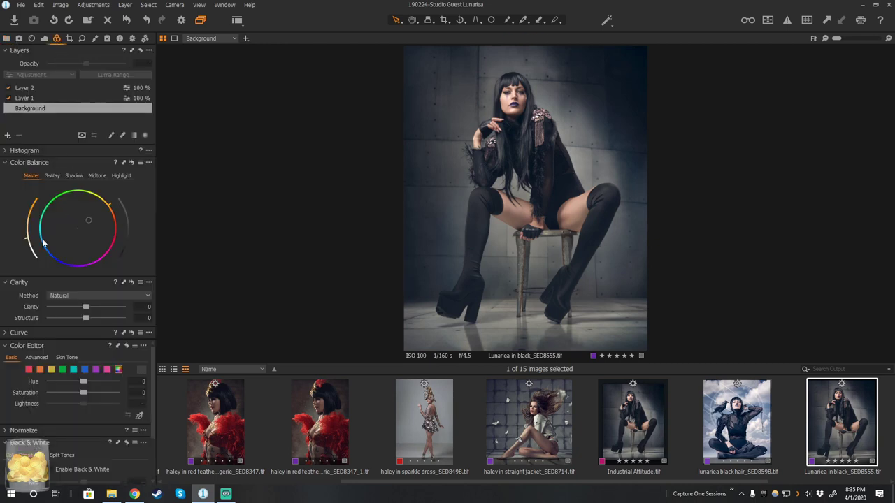
{"action": "left_click", "coordinate": [73, 176]}
{"action": "key", "text": "ctrl+alt+l"}
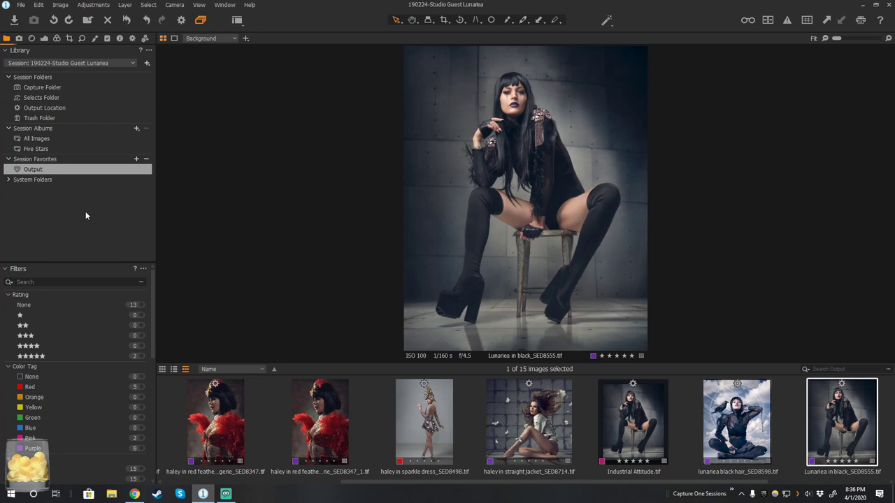
- Select and enable the JPEG Portfolio Export process recipe
{"action": "left_click", "coordinate": [133, 39]}
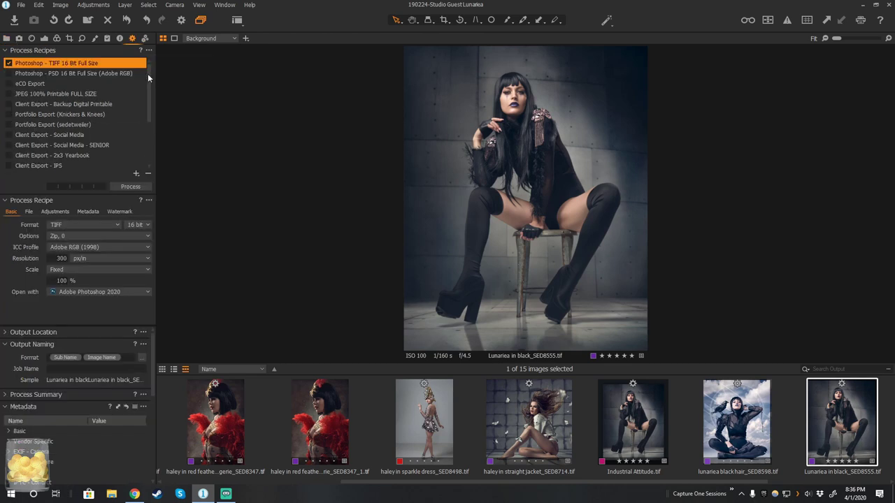
{"action": "left_click", "coordinate": [58, 124]}
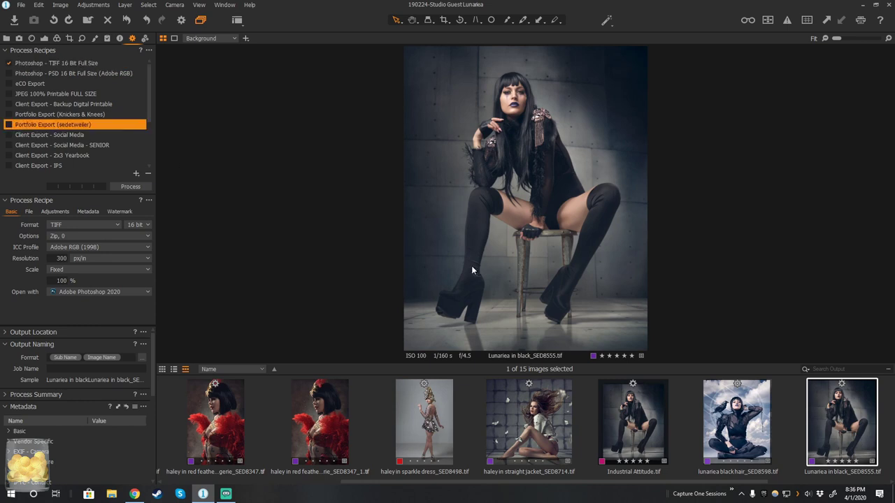
{"action": "left_click", "coordinate": [8, 124]}
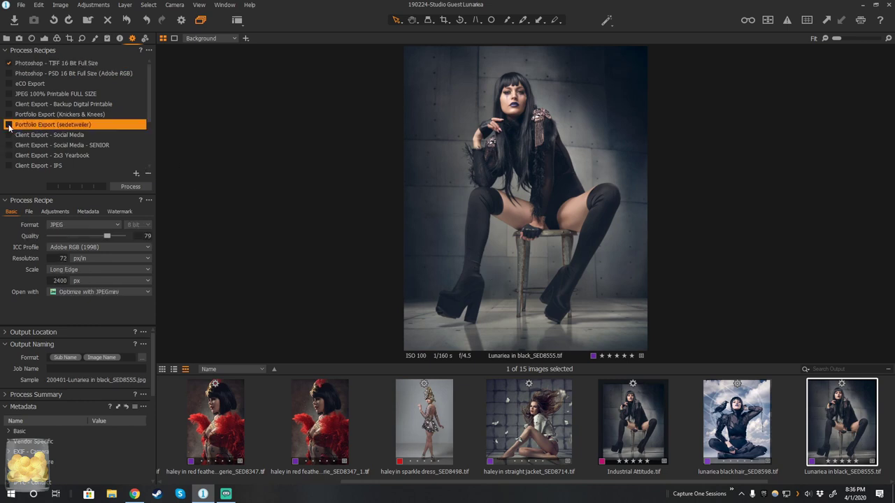
- Set the watermark to opacity 66, scale 42 at lower left; disable the 16 bit TIFF recipe
{"action": "left_click", "coordinate": [120, 212]}
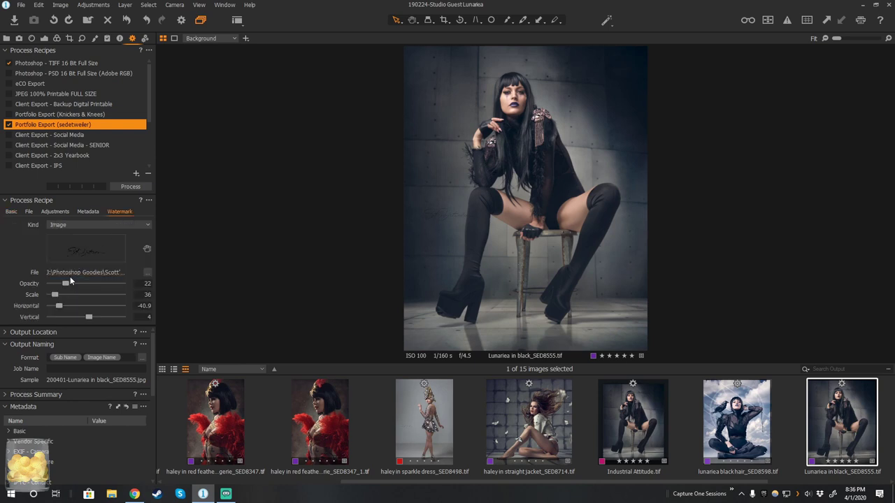
{"action": "left_click_drag", "start_coordinate": [66, 283], "coordinate": [98, 283]}
{"action": "left_click", "coordinate": [147, 249]}
{"action": "left_click_drag", "start_coordinate": [481, 243], "coordinate": [467, 320]}
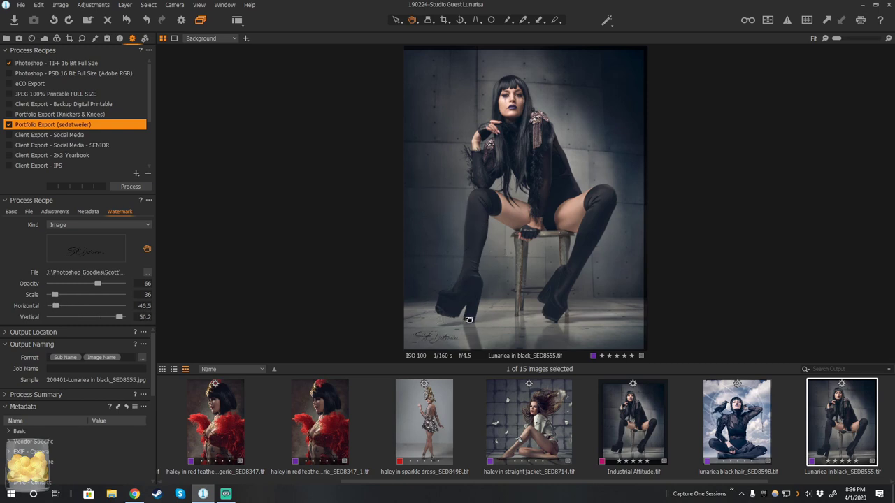
{"action": "left_click_drag", "start_coordinate": [54, 294], "coordinate": [58, 294]}
{"action": "left_click_drag", "start_coordinate": [514, 310], "coordinate": [512, 312]}
{"action": "left_click", "coordinate": [9, 63]}
- Expand System Folders and use Show in Library to locate the Output favorite under Capture One Sessions
{"action": "left_click", "coordinate": [7, 38]}
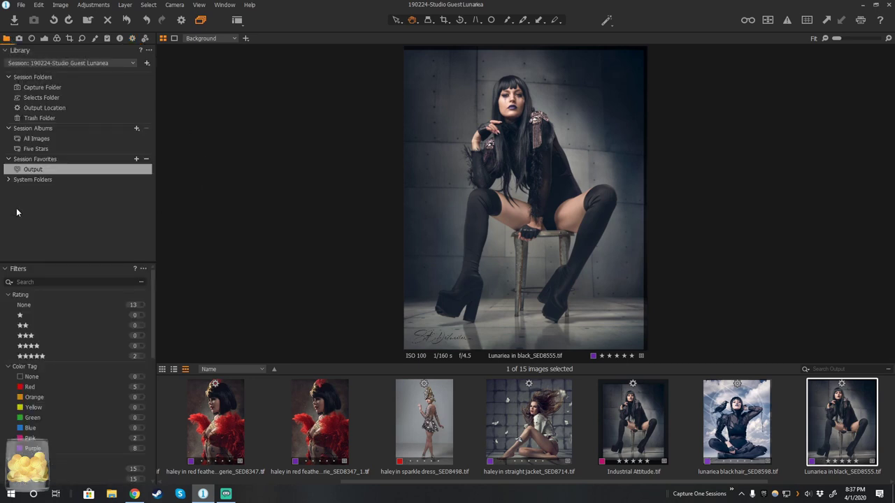
{"action": "left_click", "coordinate": [42, 172], "text": "ctrl"}
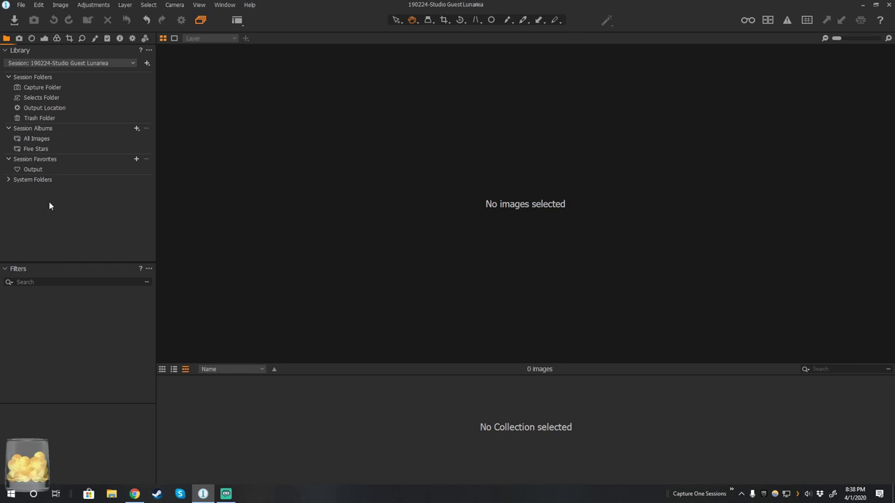
{"action": "left_click", "coordinate": [8, 180]}
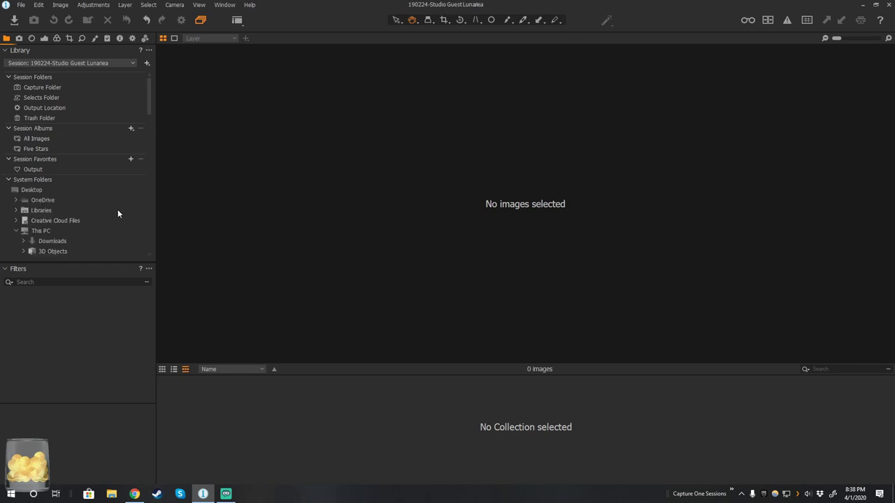
{"action": "right_click", "coordinate": [42, 171]}
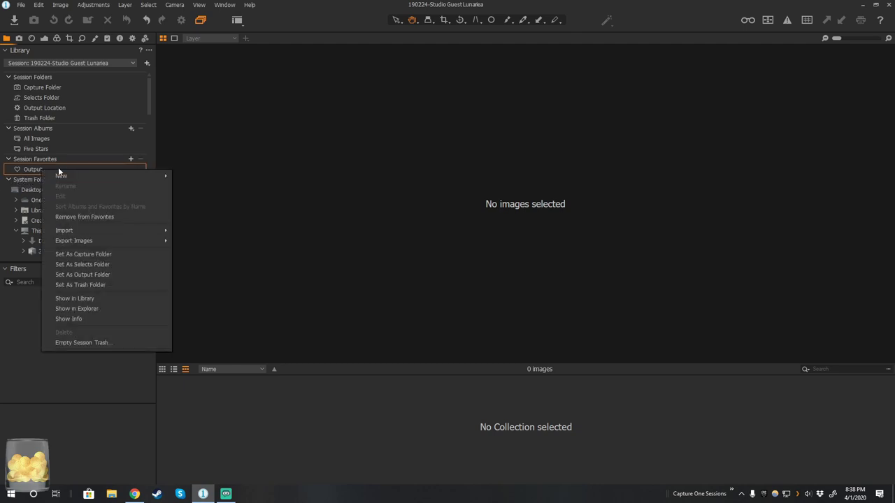
{"action": "left_click", "coordinate": [75, 298]}
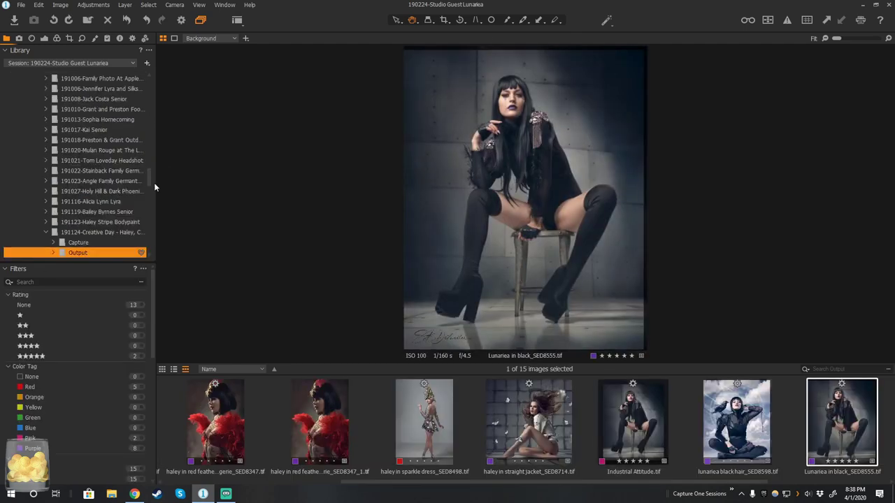
{"action": "left_click_drag", "start_coordinate": [148, 179], "coordinate": [171, 131]}
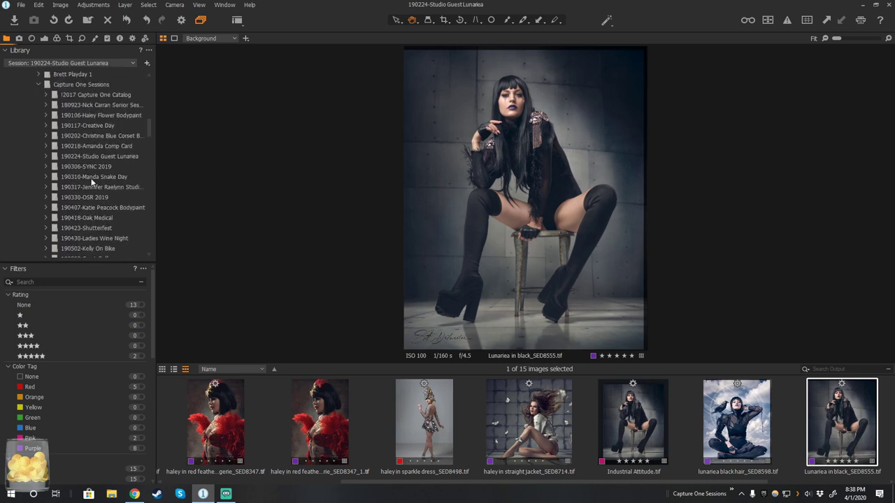
- Show the nine images in the 190224 Studio Guest session's Output folder, then reveal the 191124-Creative Day subfolders
{"action": "left_click", "coordinate": [44, 156]}
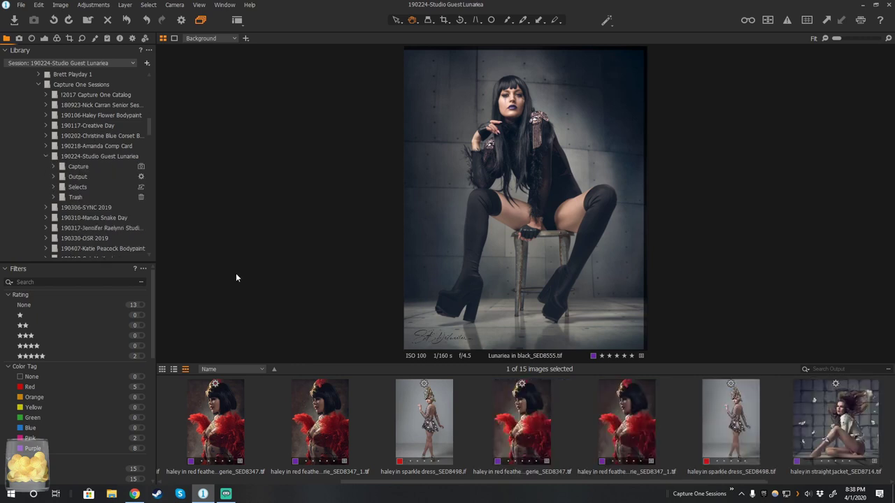
{"action": "left_click", "coordinate": [125, 176]}
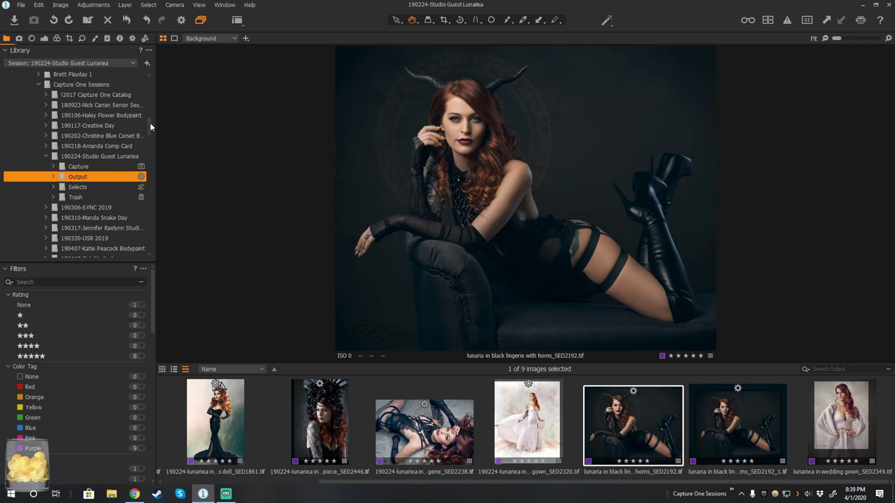
{"action": "scroll", "coordinate": [149, 133], "scroll_direction": "down", "scroll_amount": 2}
{"action": "left_click_drag", "start_coordinate": [149, 133], "coordinate": [150, 189]}
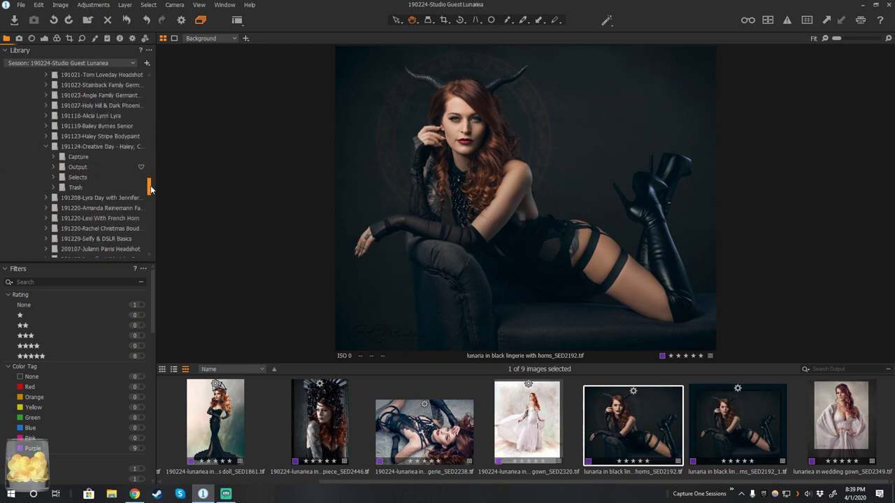
- Set the 191124-Creative Day session's Selects folder as this session's Selects folder
{"action": "right_click", "coordinate": [94, 179]}
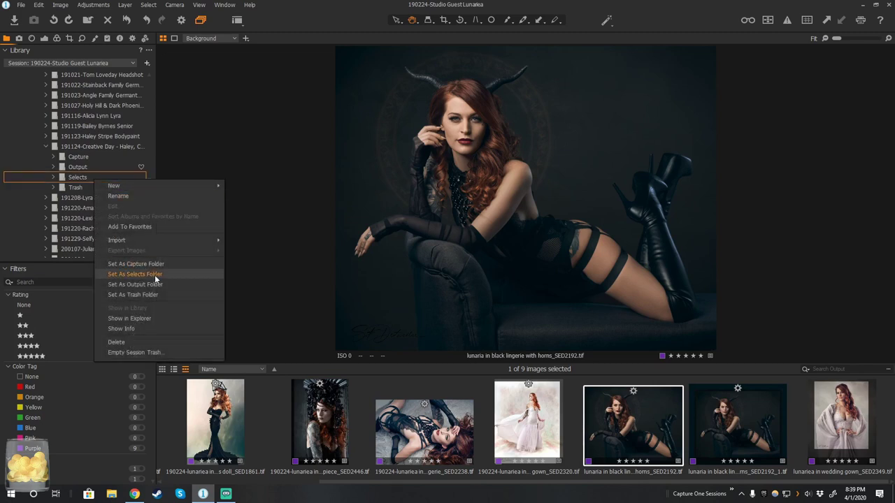
{"action": "left_click", "coordinate": [181, 78]}
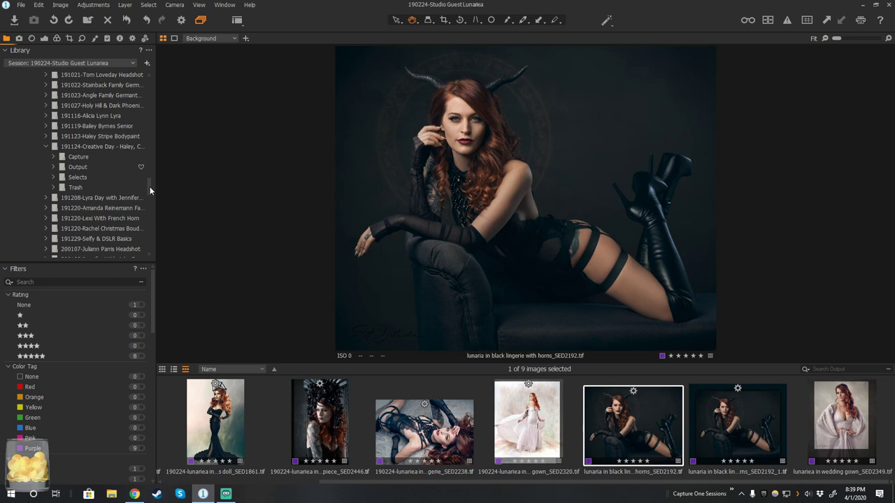
{"action": "scroll", "coordinate": [149, 187], "scroll_direction": "up", "scroll_amount": 10}
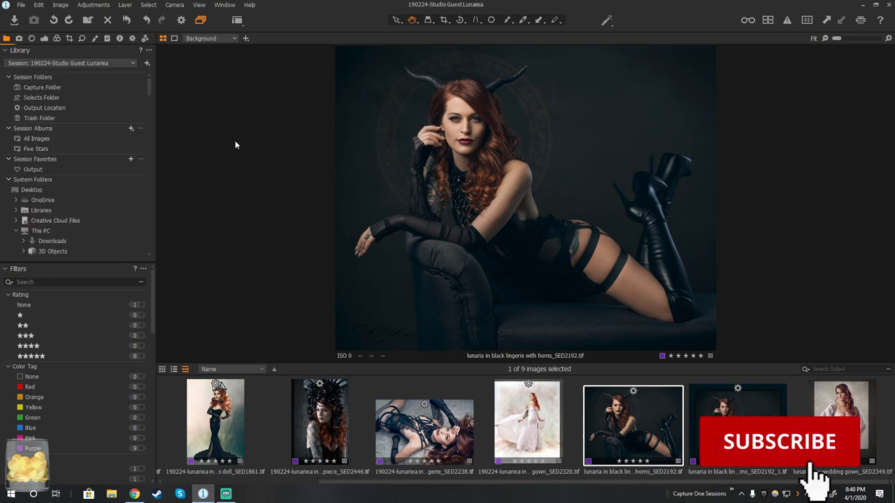